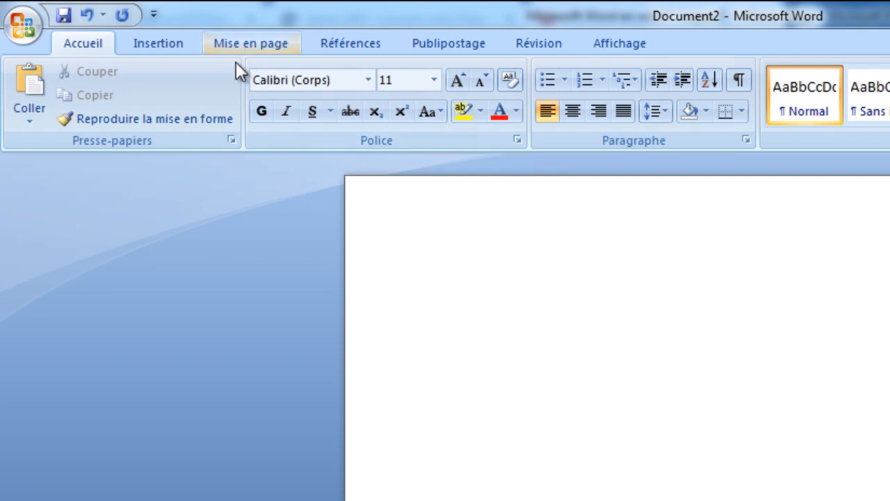
- Apply the preset watermark EXEMPLE 2 to the blank page
{"action": "left_click", "coordinate": [260, 43]}
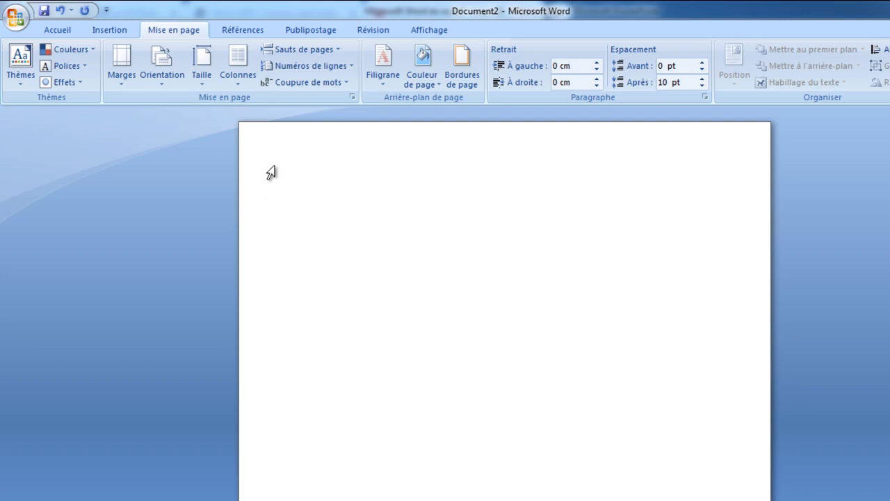
{"action": "left_click", "coordinate": [383, 77]}
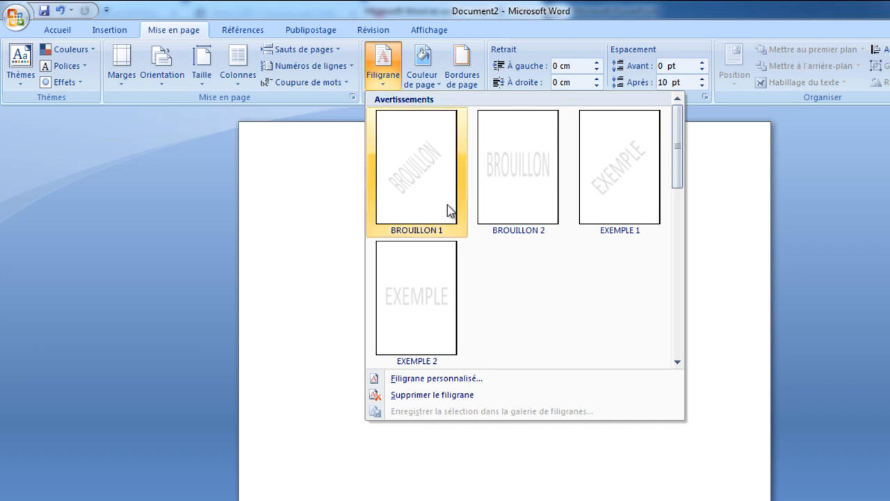
{"action": "left_click", "coordinate": [415, 313]}
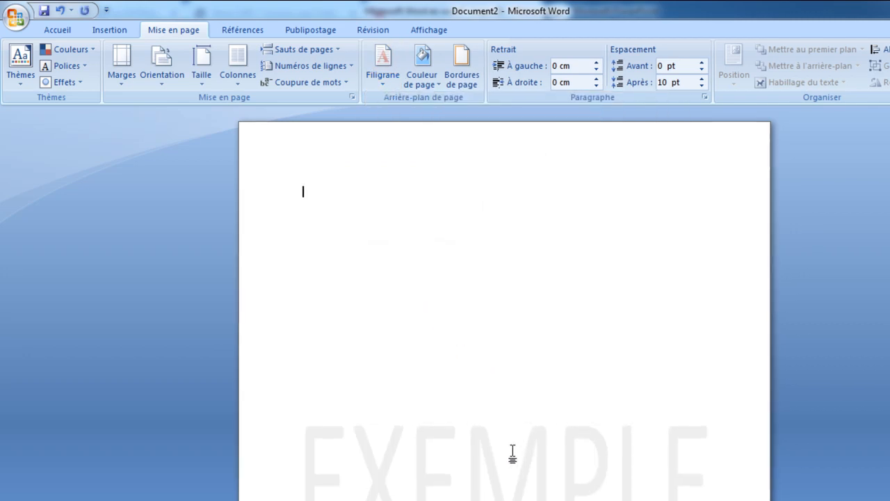
- Replace the watermark with a custom picture watermark using the keyboard image clavier, at Auto scale and washed out
{"action": "left_click", "coordinate": [361, 82]}
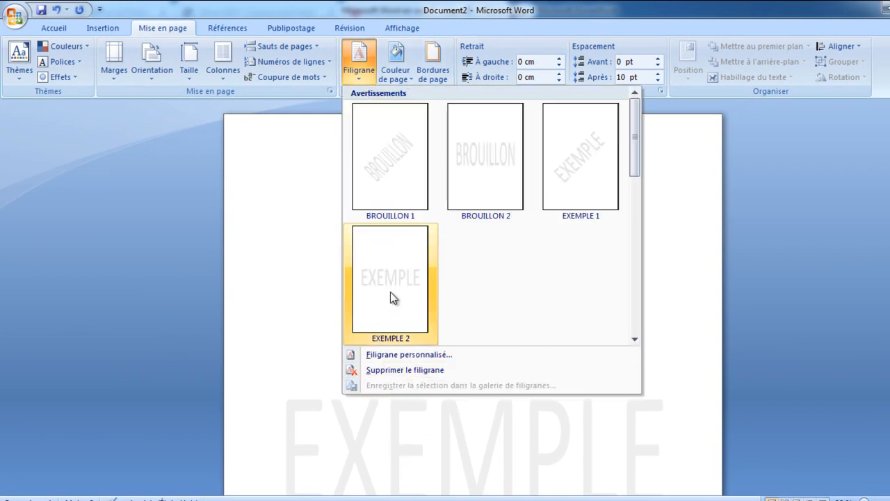
{"action": "left_click", "coordinate": [401, 356]}
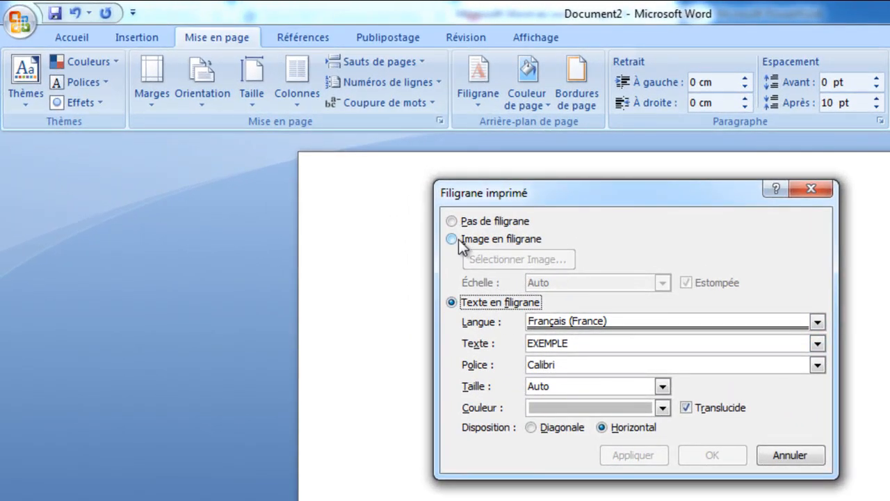
{"action": "left_click", "coordinate": [454, 239]}
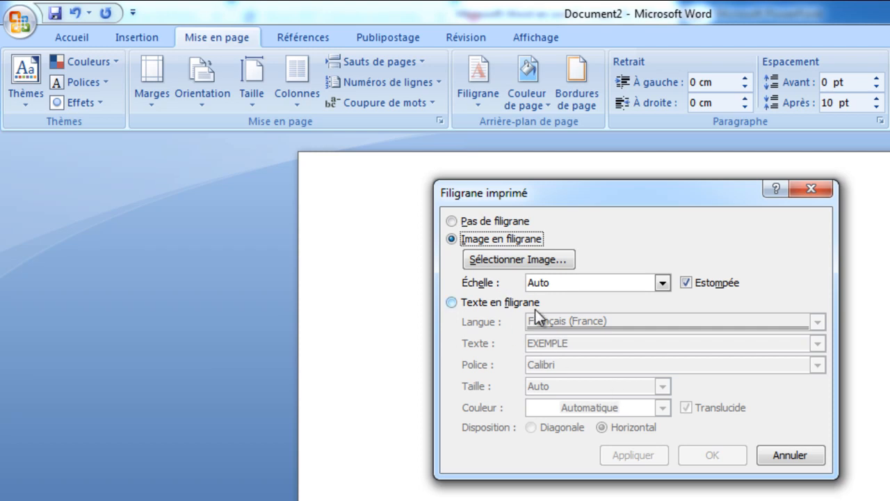
{"action": "left_click", "coordinate": [518, 260]}
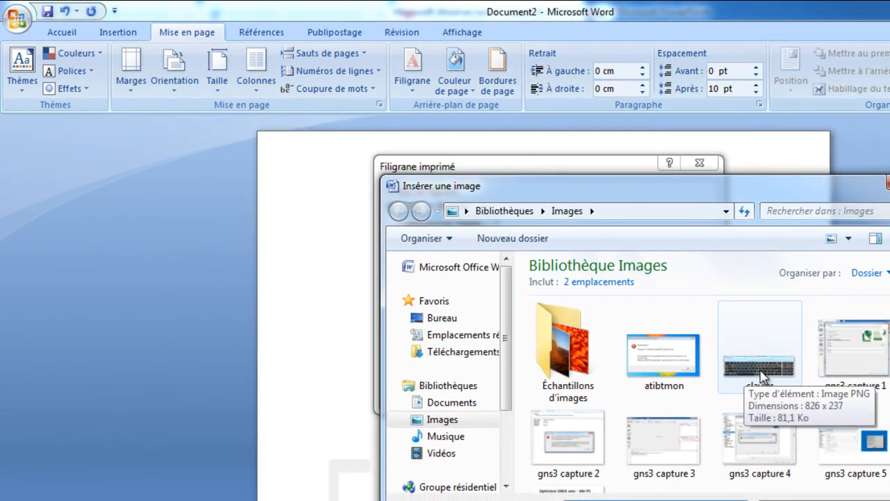
{"action": "left_click", "coordinate": [759, 379]}
{"action": "double_click", "coordinate": [760, 361]}
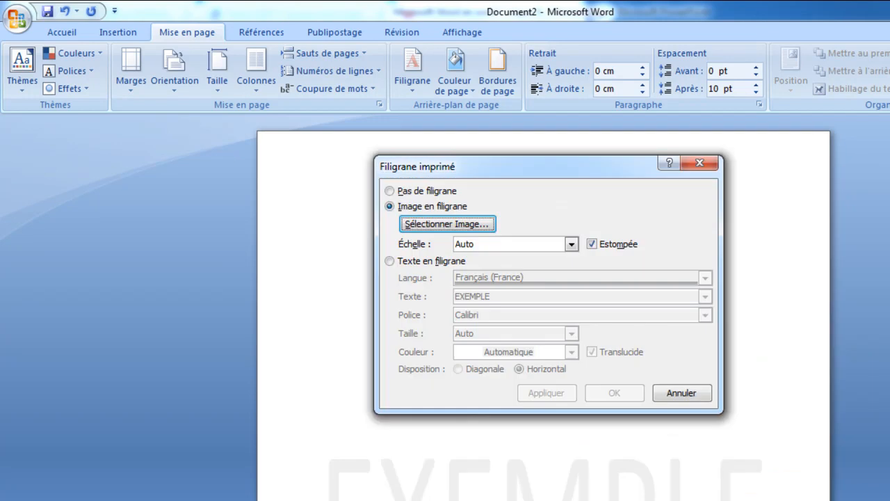
{"action": "left_click", "coordinate": [616, 394]}
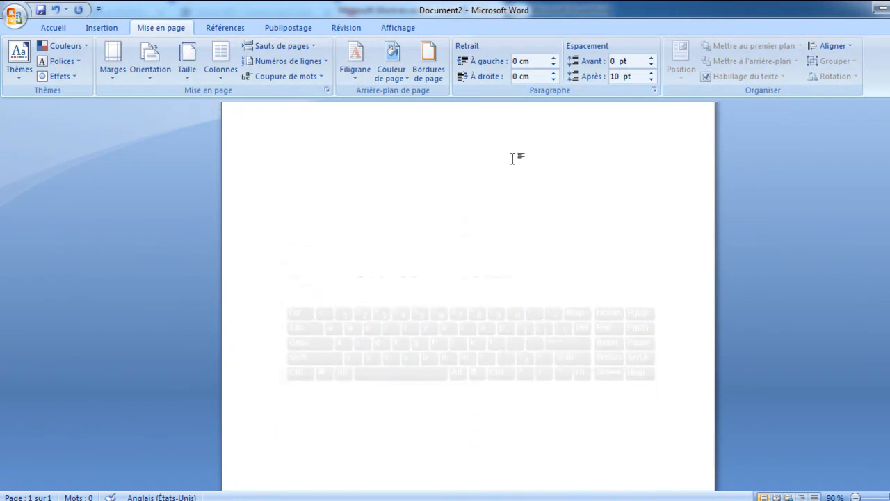
- Replace the picture watermark with a custom diagonal text watermark reading "MON LOGO"
{"action": "left_click", "coordinate": [354, 74]}
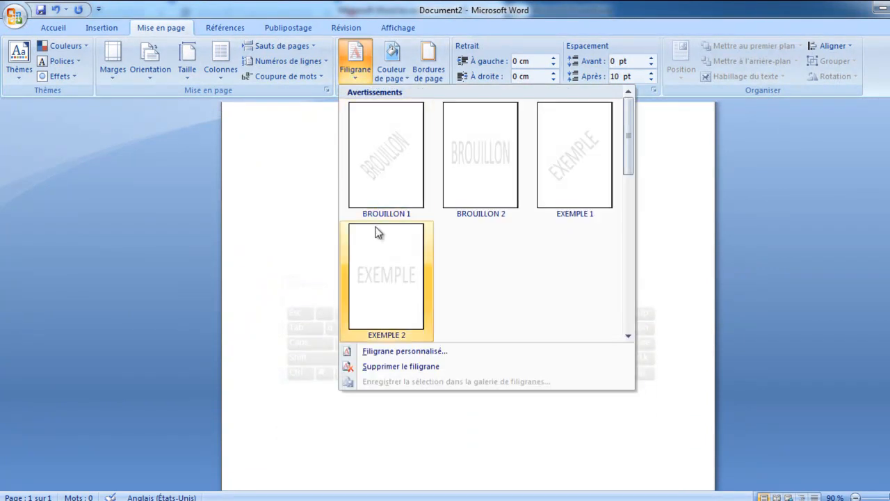
{"action": "left_click", "coordinate": [387, 351]}
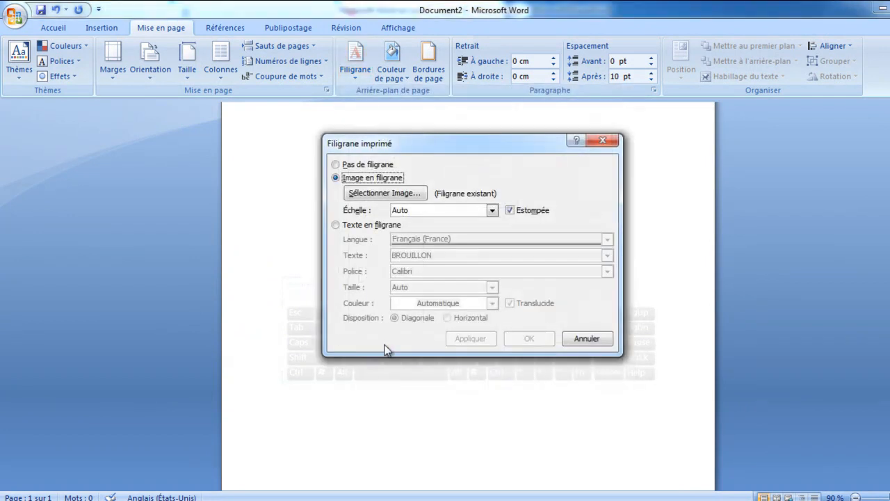
{"action": "left_click", "coordinate": [336, 225]}
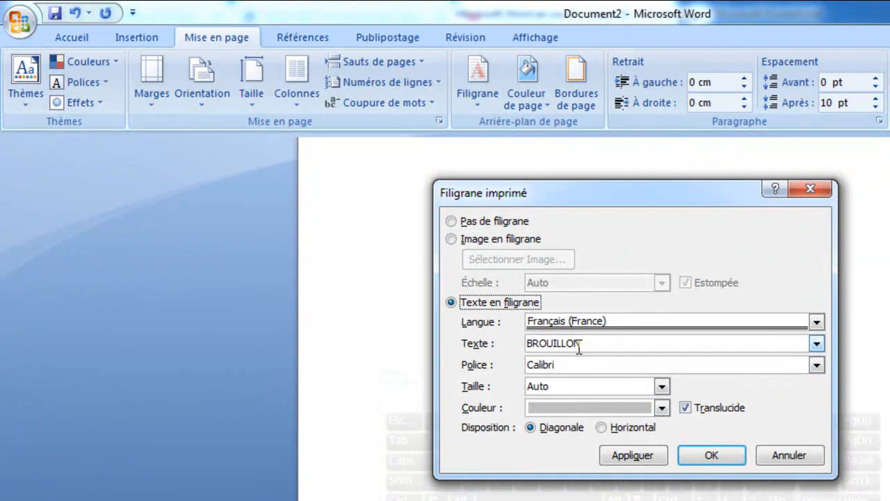
{"action": "left_click_drag", "start_coordinate": [588, 345], "coordinate": [523, 345]}
{"action": "key", "text": "BackSpace"}
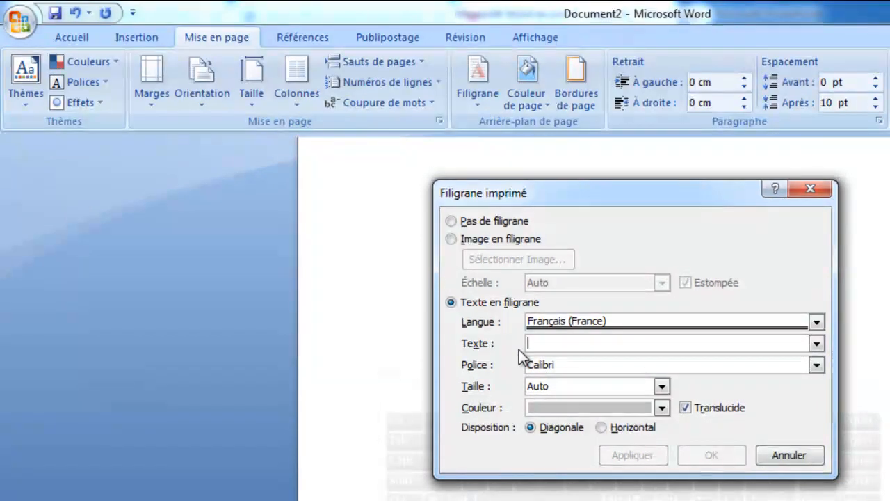
{"action": "type", "text": "MON LOGO"}
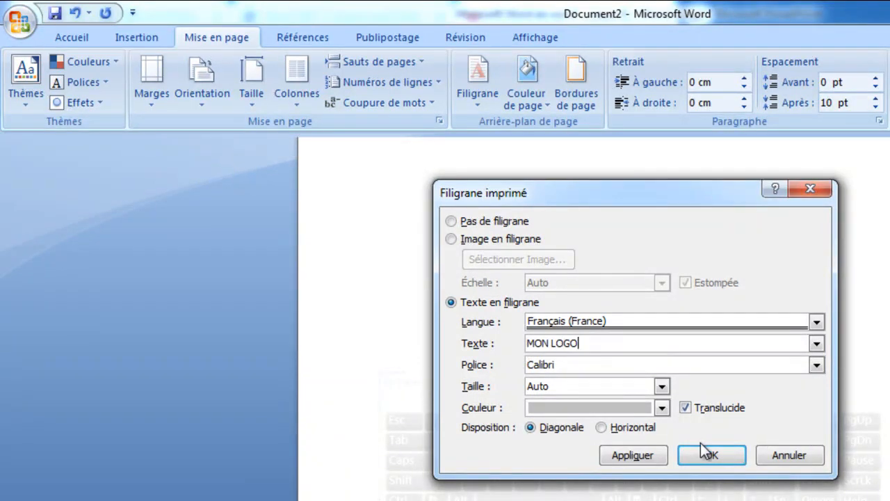
{"action": "left_click", "coordinate": [707, 453]}
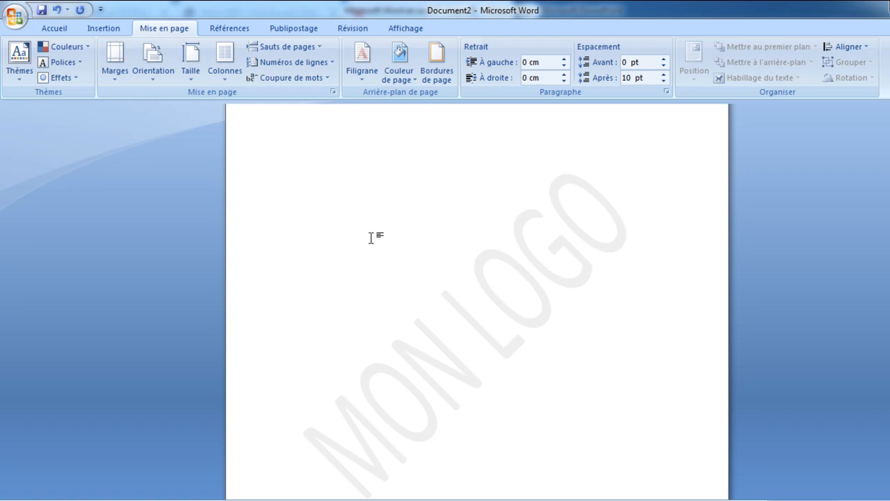
- Set the page background to the standard light blue colour
{"action": "left_click", "coordinate": [416, 82]}
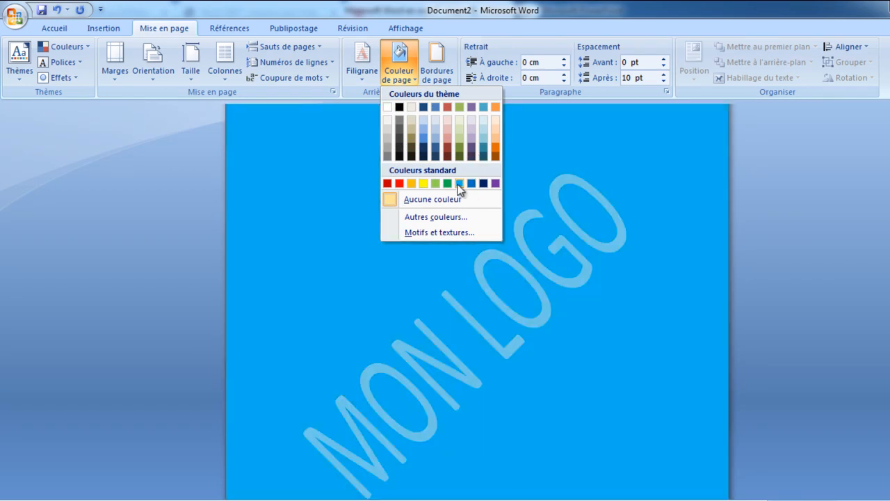
{"action": "left_click", "coordinate": [458, 184]}
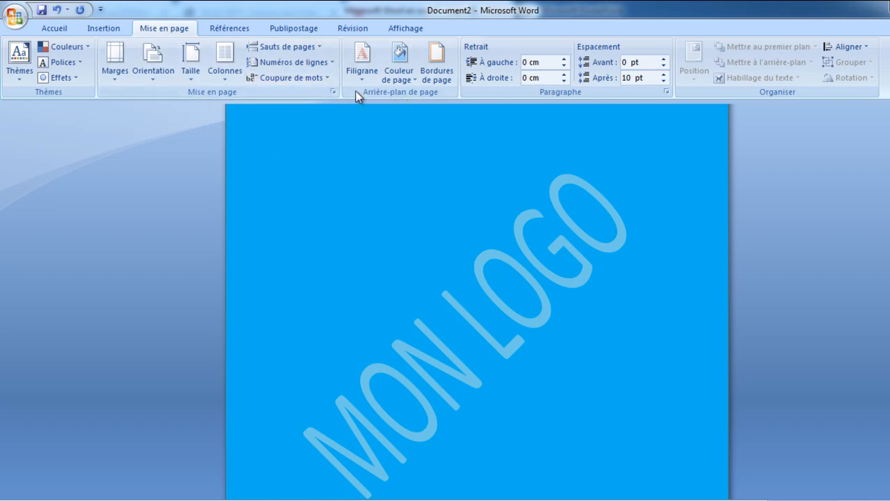
- Switch the page orientation to landscape (Paysage) and back to portrait
{"action": "left_click", "coordinate": [155, 82]}
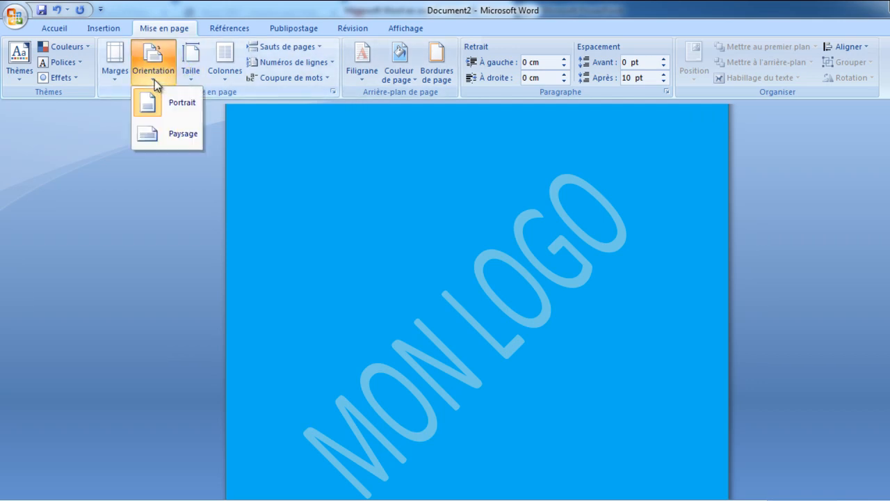
{"action": "left_click", "coordinate": [179, 134]}
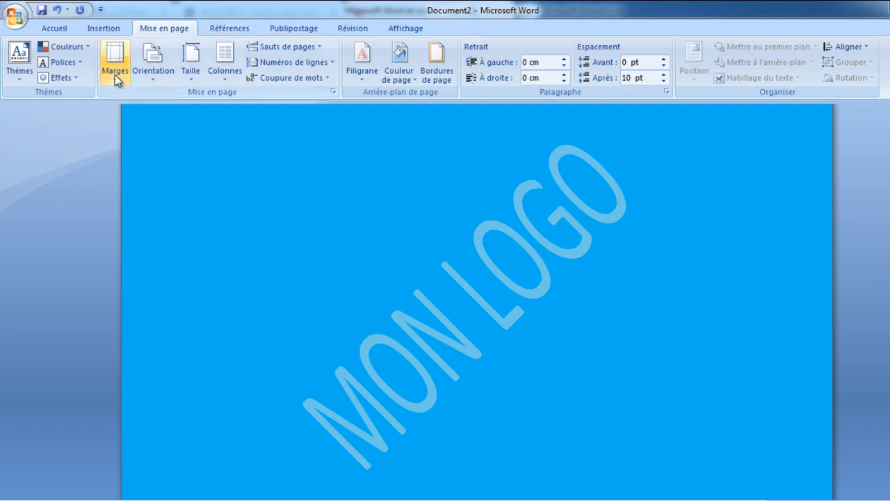
{"action": "left_click", "coordinate": [154, 77]}
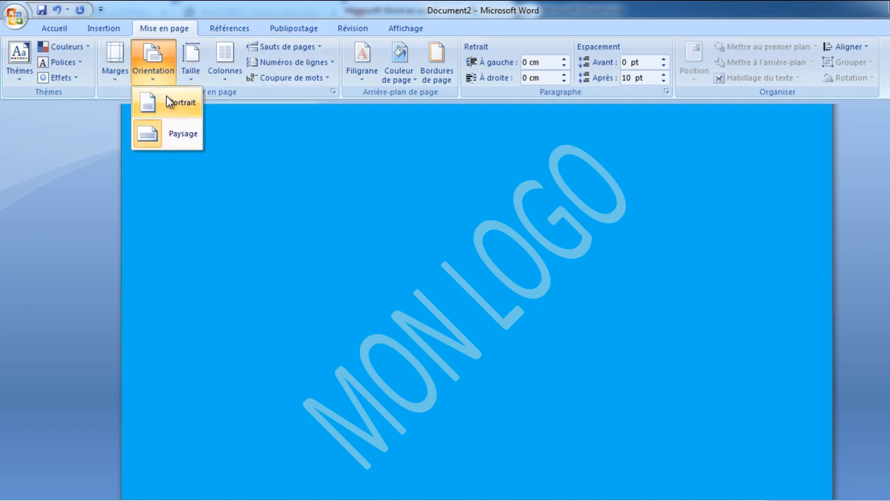
{"action": "left_click", "coordinate": [173, 153]}
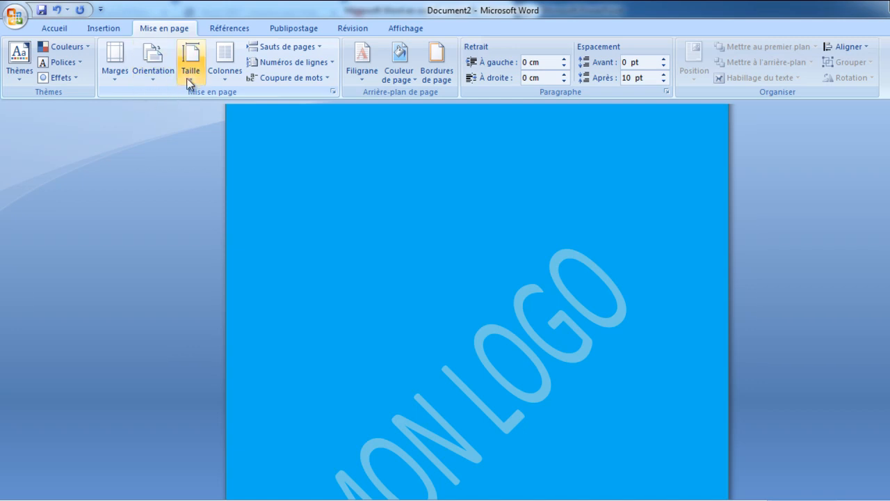
- Change the paper size to A3 and from there to A5
{"action": "left_click", "coordinate": [192, 81]}
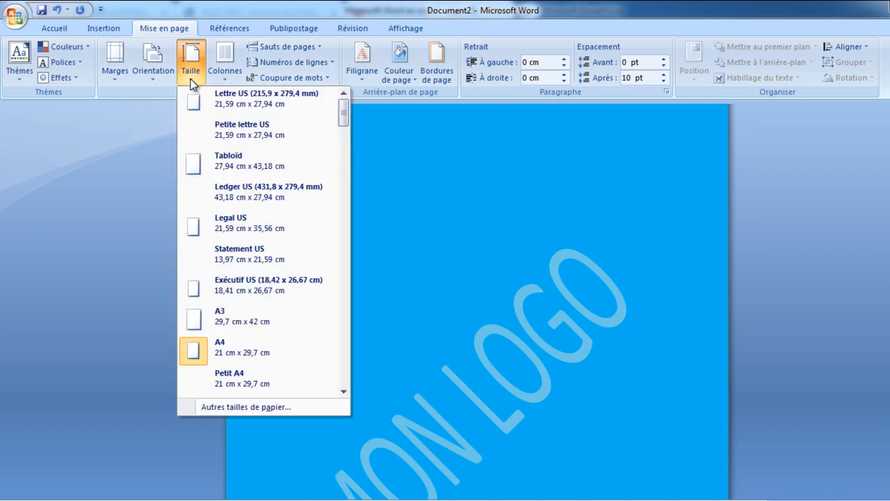
{"action": "left_click", "coordinate": [237, 322]}
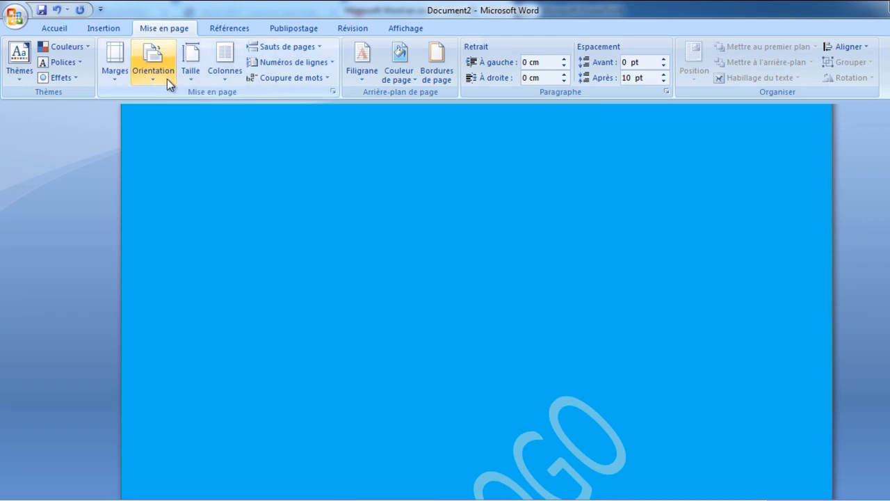
{"action": "left_click", "coordinate": [191, 75]}
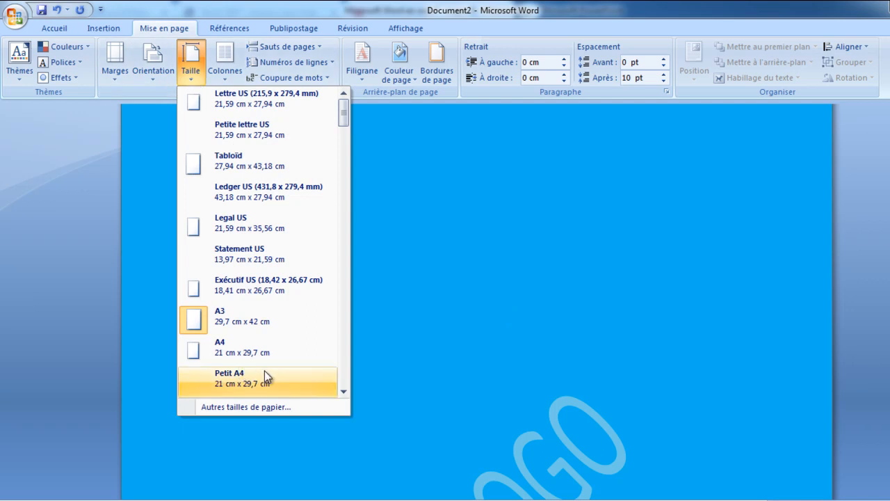
{"action": "left_click", "coordinate": [341, 393]}
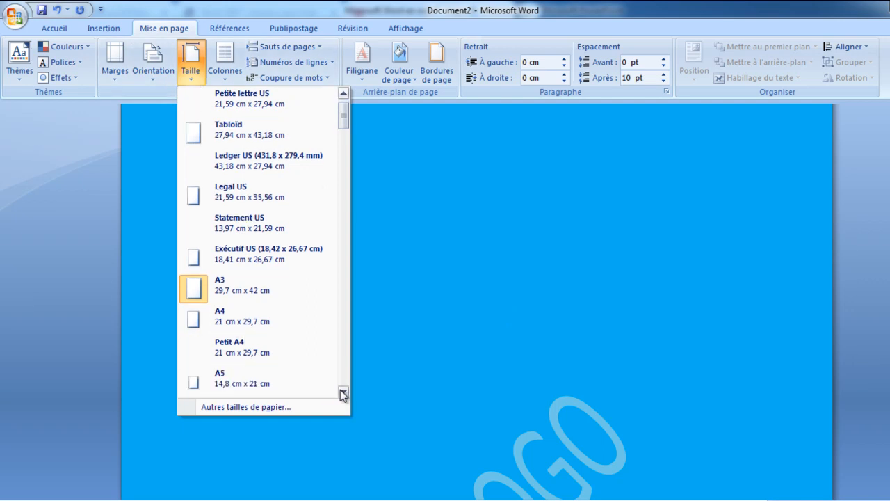
{"action": "left_click", "coordinate": [218, 385]}
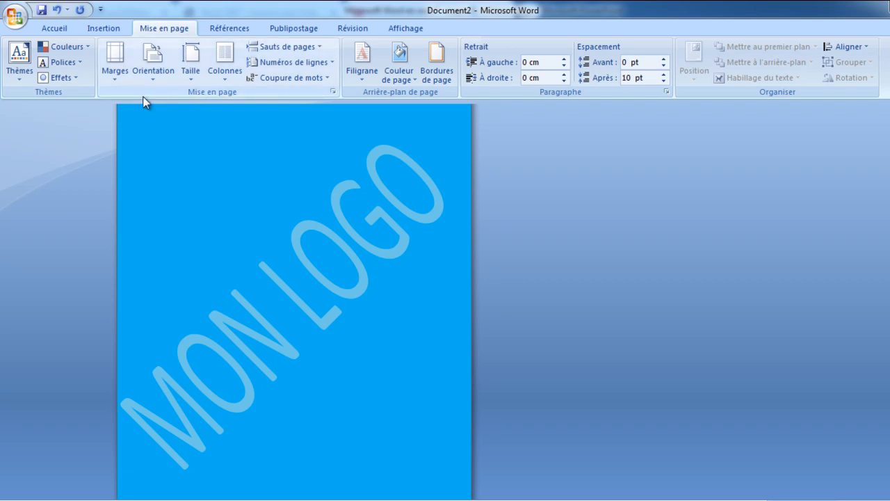
- Review the margin presets and the custom margin settings without changing them
{"action": "left_click", "coordinate": [114, 77]}
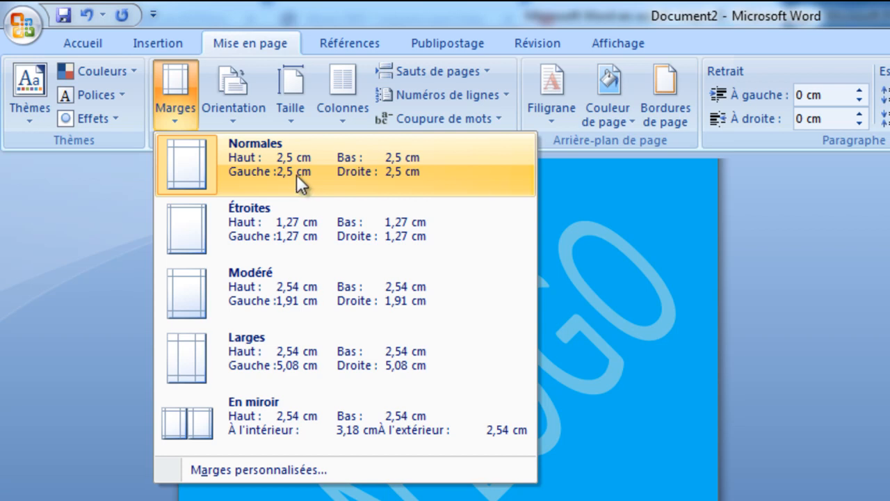
{"action": "left_click", "coordinate": [269, 473]}
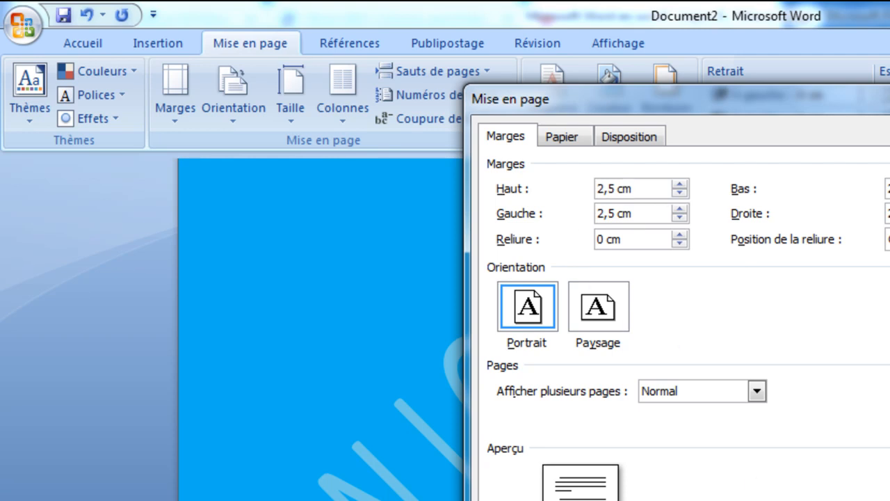
{"action": "key", "text": "Escape"}
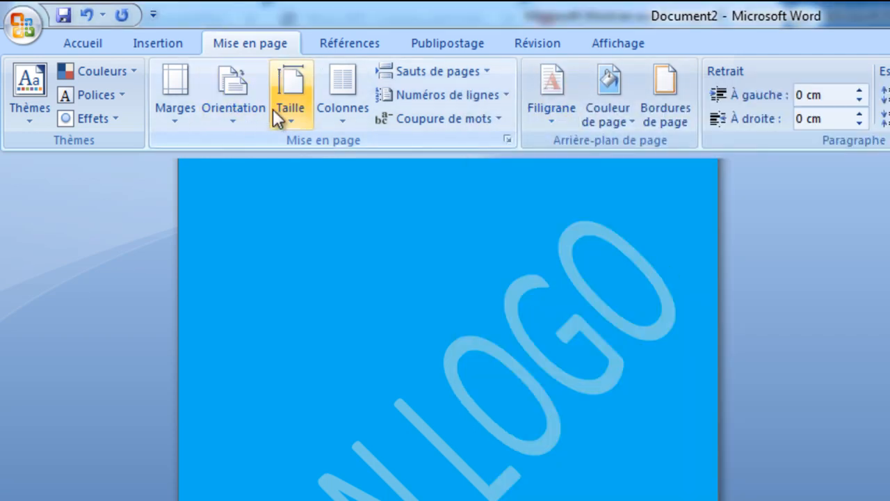
- Set the paper size to A4 (21 cm x 29,7 cm)
{"action": "left_click", "coordinate": [295, 117]}
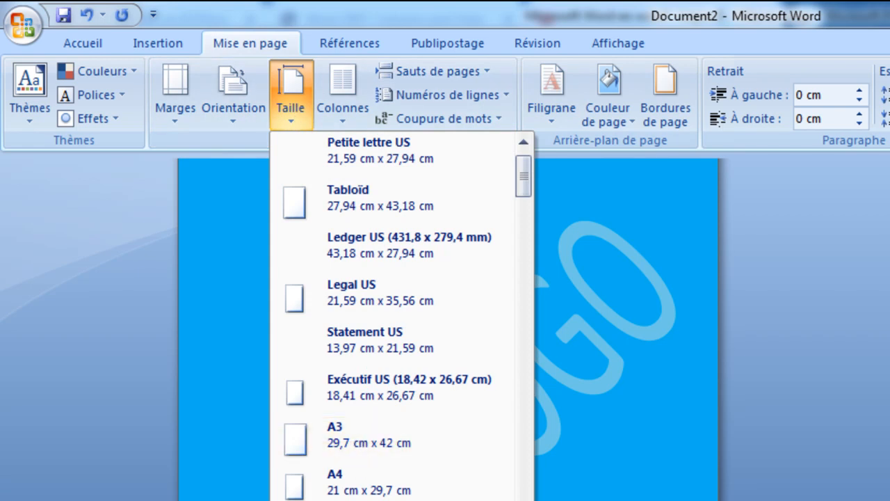
{"action": "left_click", "coordinate": [358, 490]}
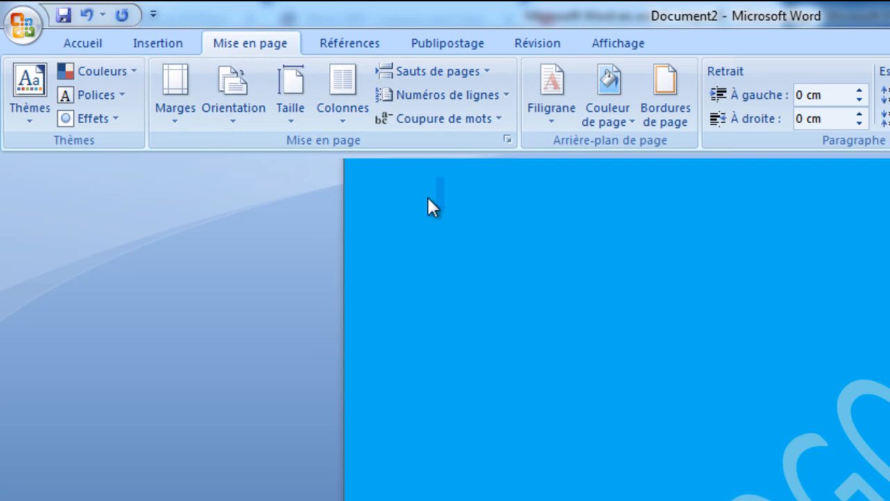
- Enter "TRAITEMENT DE TEXTE" at the start of the page, copy it and paste it repeatedly to fill the page
{"action": "type", "text": "TRAITEMENT  DE TEXTE"}
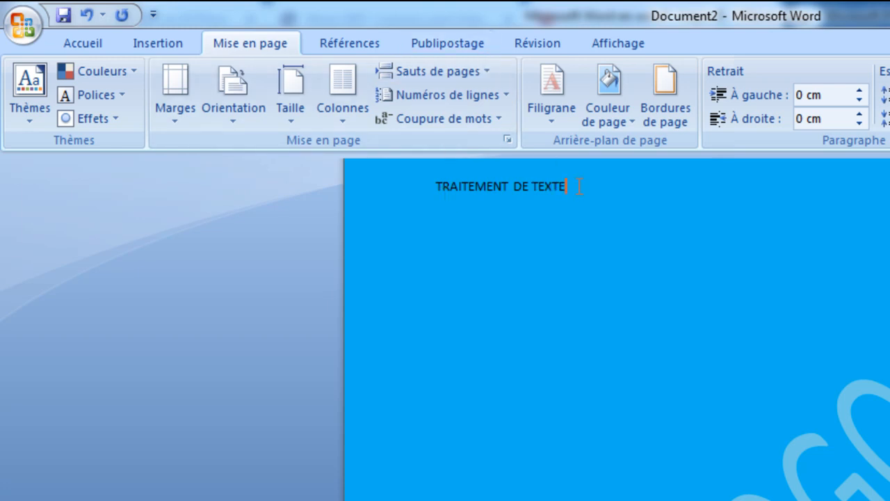
{"action": "left_click_drag", "start_coordinate": [566, 186], "coordinate": [455, 194]}
{"action": "key", "text": "ctrl+c"}
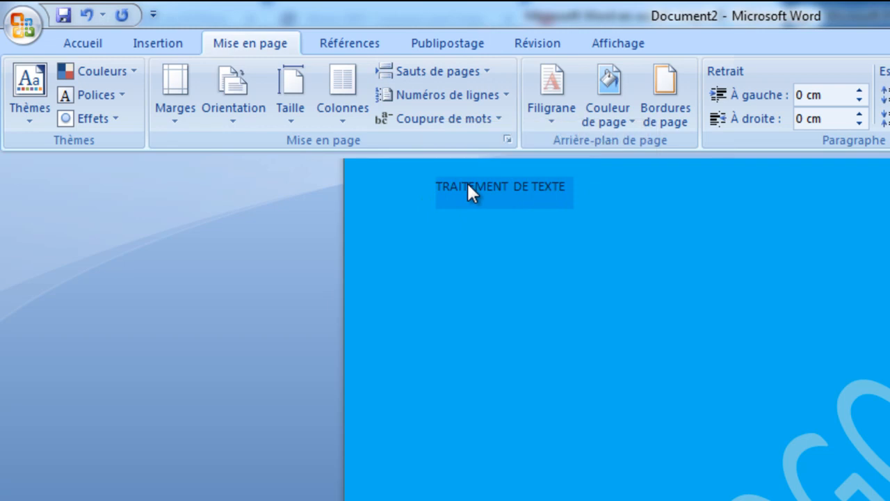
{"action": "left_click", "coordinate": [578, 180]}
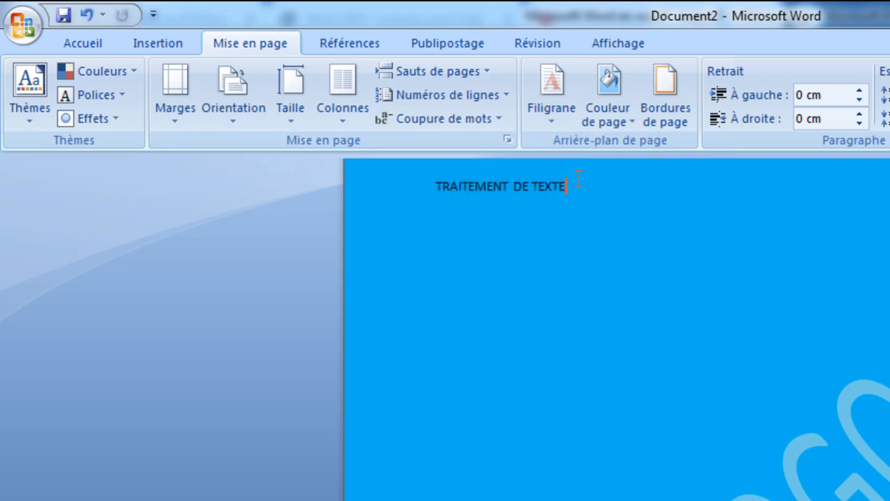
{"action": "key", "text": "ctrl+v"}
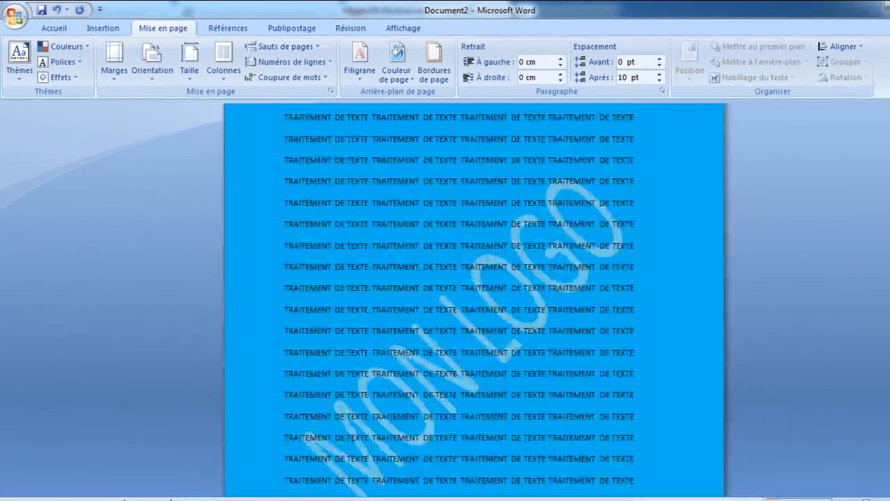
- Lay out the page's repeated sample text in two columns of equal width
{"action": "scroll", "coordinate": [473, 299], "scroll_direction": "up", "scroll_amount": 3}
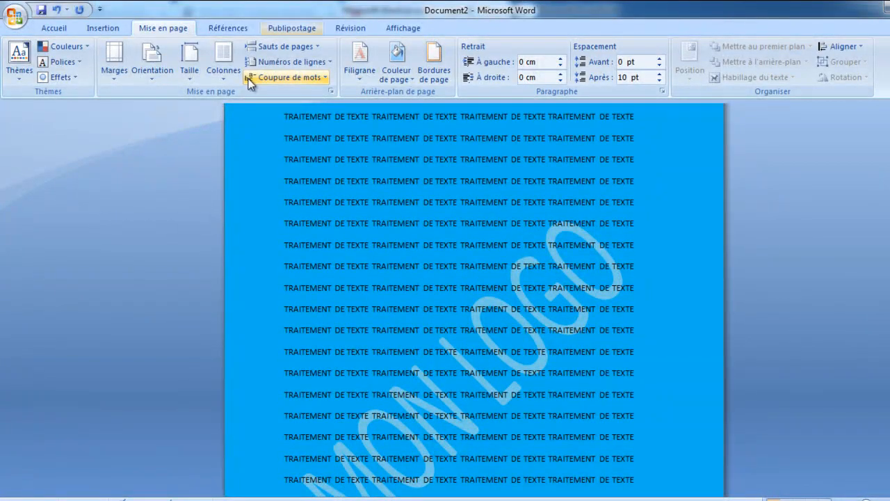
{"action": "left_click", "coordinate": [222, 73]}
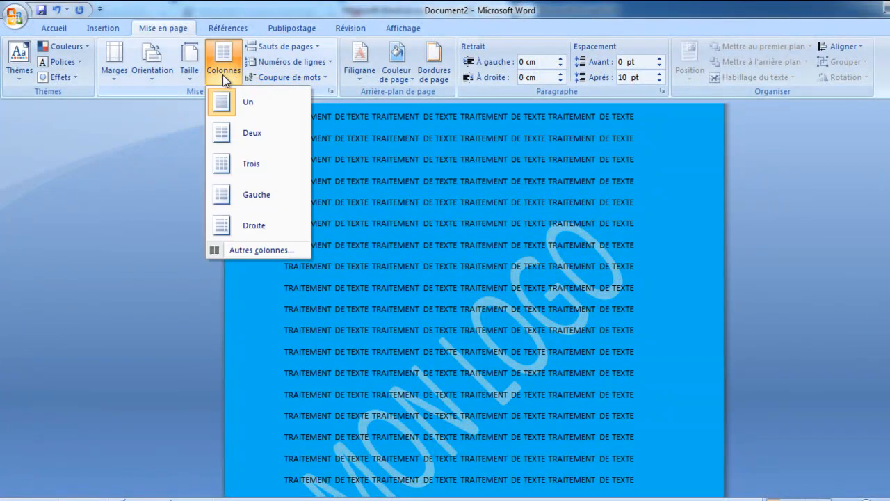
{"action": "left_click", "coordinate": [265, 132]}
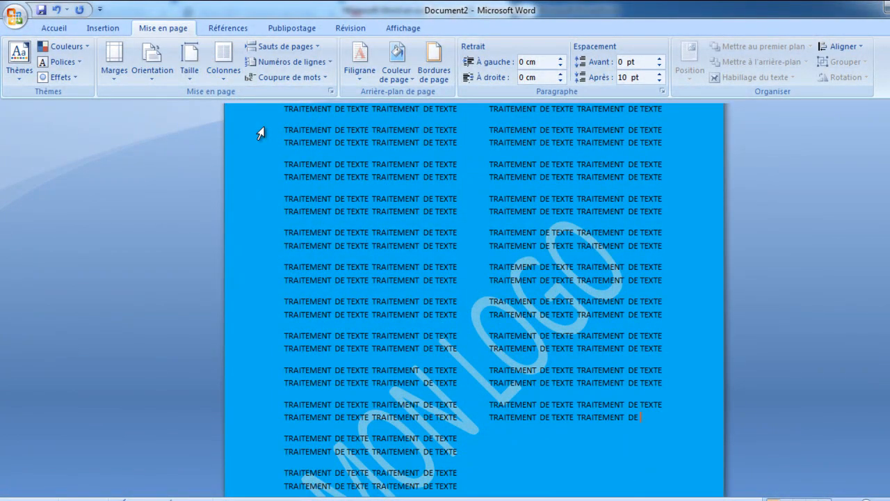
- Change the sample text's layout to three columns and check how it fills the page
{"action": "left_click", "coordinate": [217, 75]}
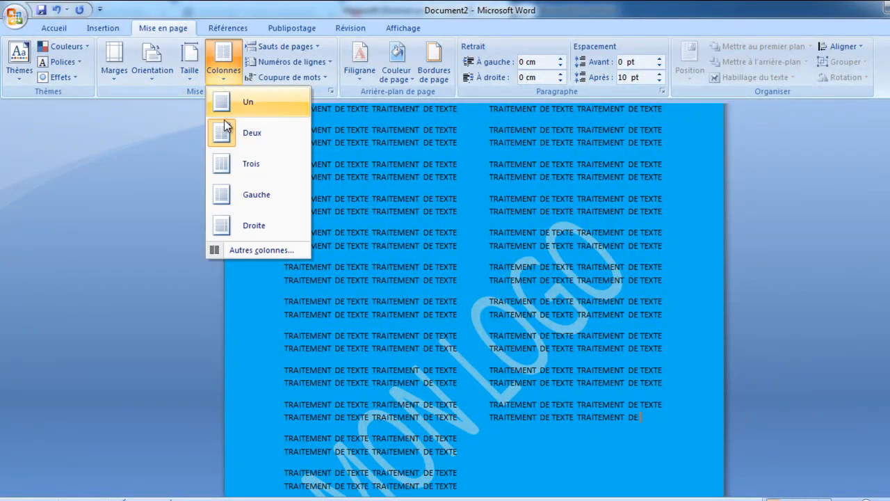
{"action": "left_click", "coordinate": [237, 164]}
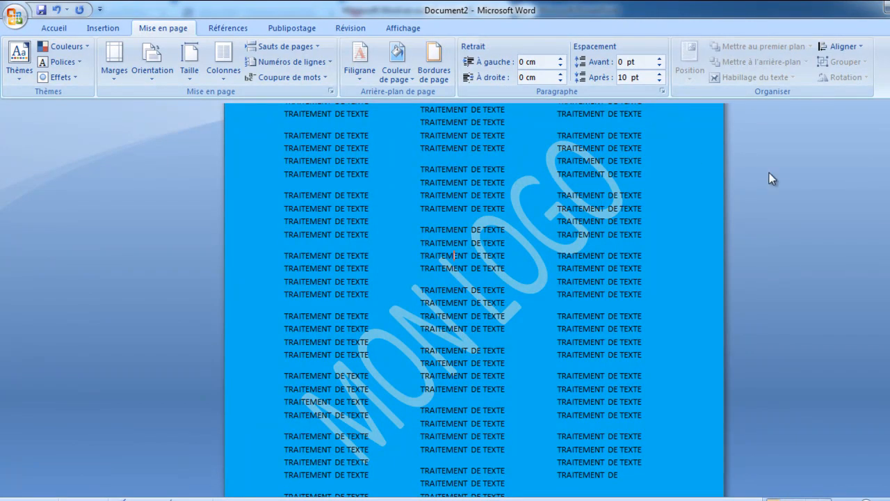
{"action": "scroll", "coordinate": [474, 299], "scroll_direction": "up", "scroll_amount": 4}
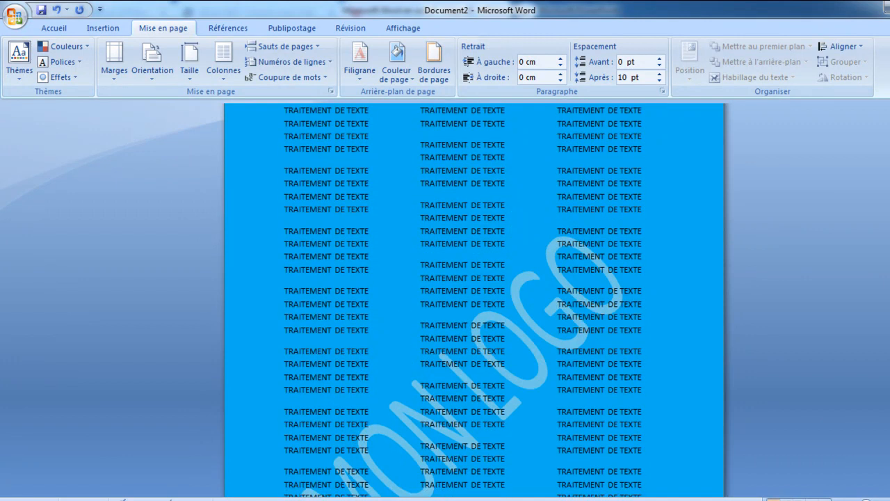
{"action": "scroll", "coordinate": [474, 299], "scroll_direction": "down", "scroll_amount": 2}
{"action": "scroll", "coordinate": [474, 299], "scroll_direction": "down", "scroll_amount": 5}
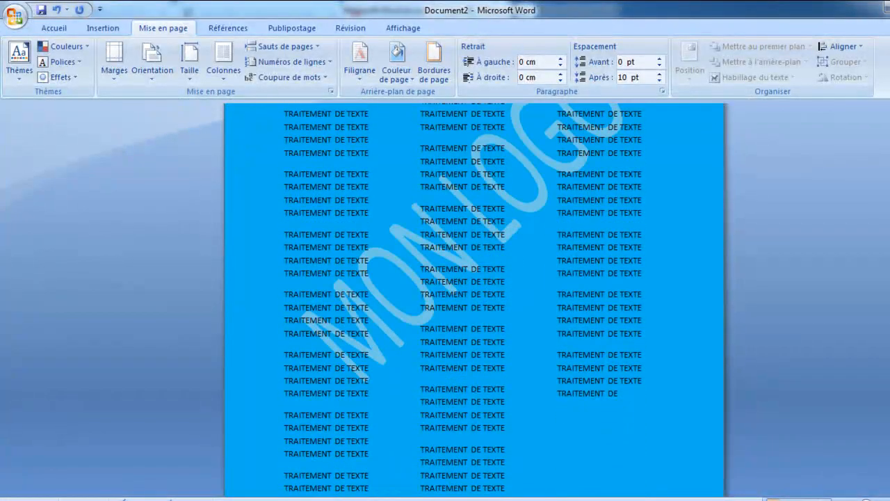